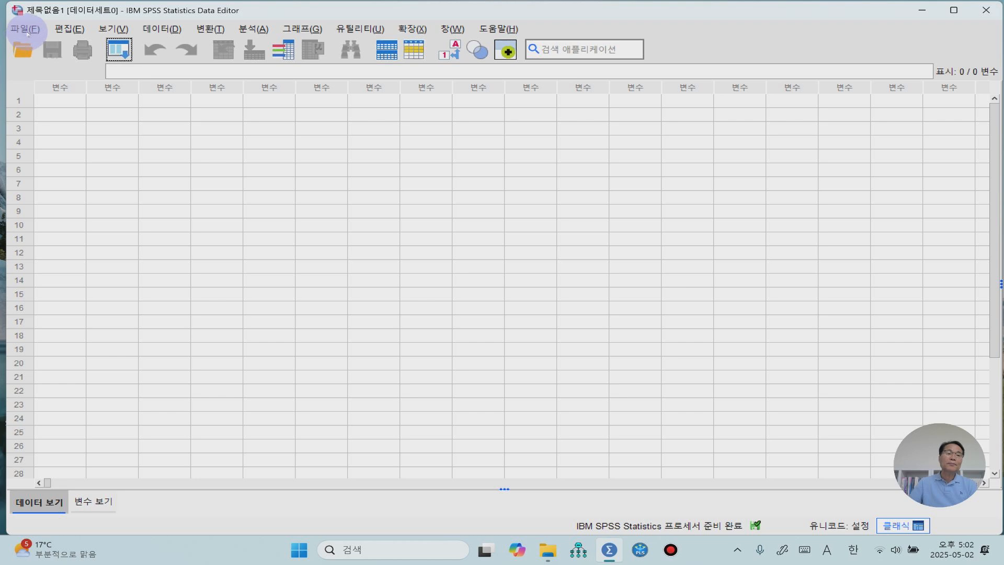
- Open the data file 제4장 정규성검증 데이터.sav from the SPSS 분석 데이터 folder
{"action": "left_click", "coordinate": [27, 32]}
{"action": "mouse_move", "coordinate": [60, 61]}
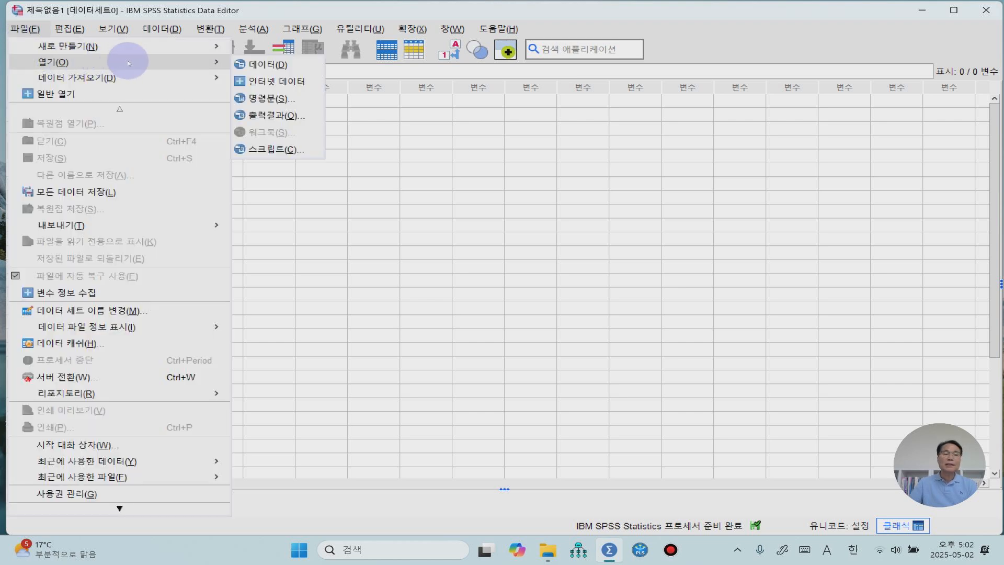
{"action": "left_click", "coordinate": [284, 65]}
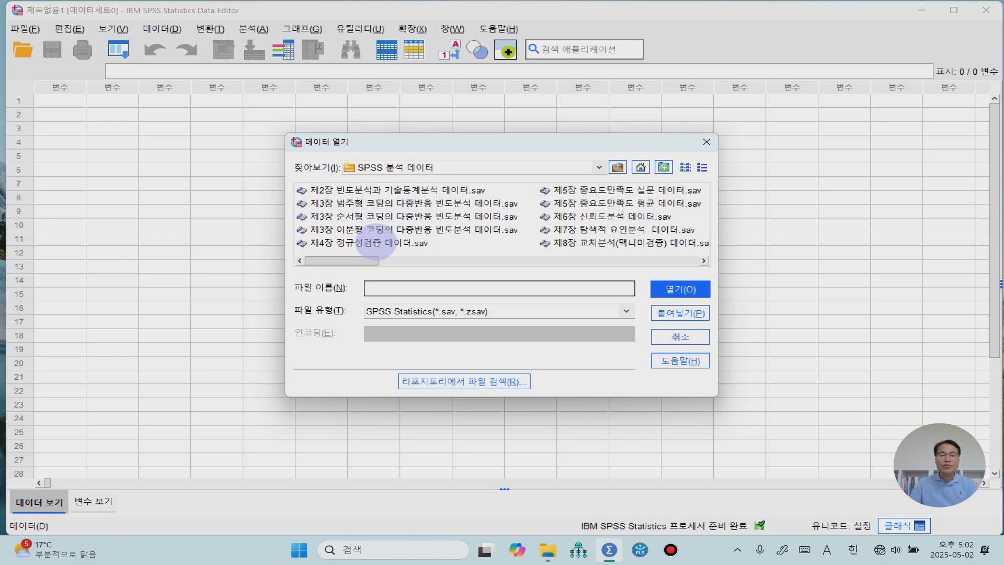
{"action": "left_click", "coordinate": [377, 243]}
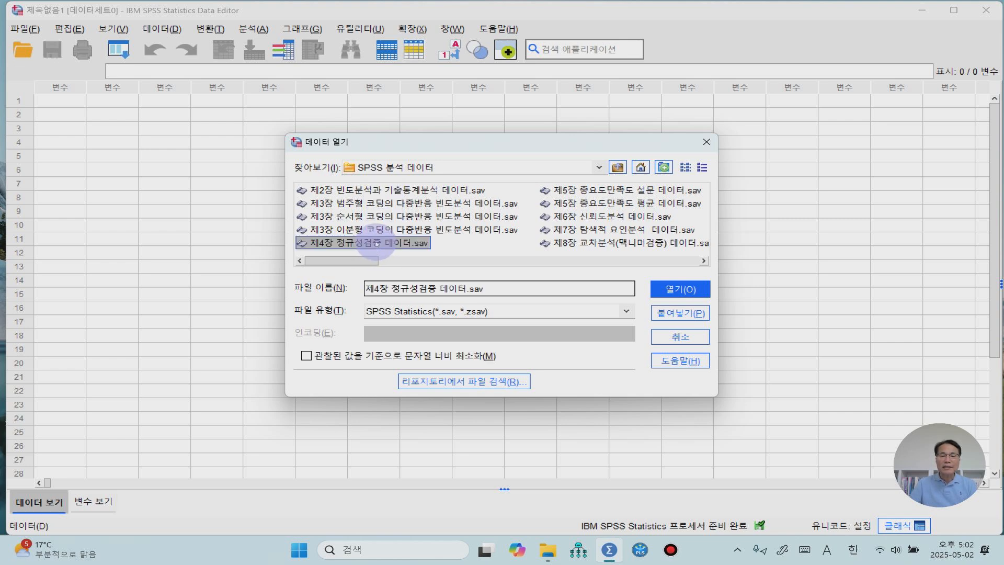
{"action": "left_click", "coordinate": [696, 291]}
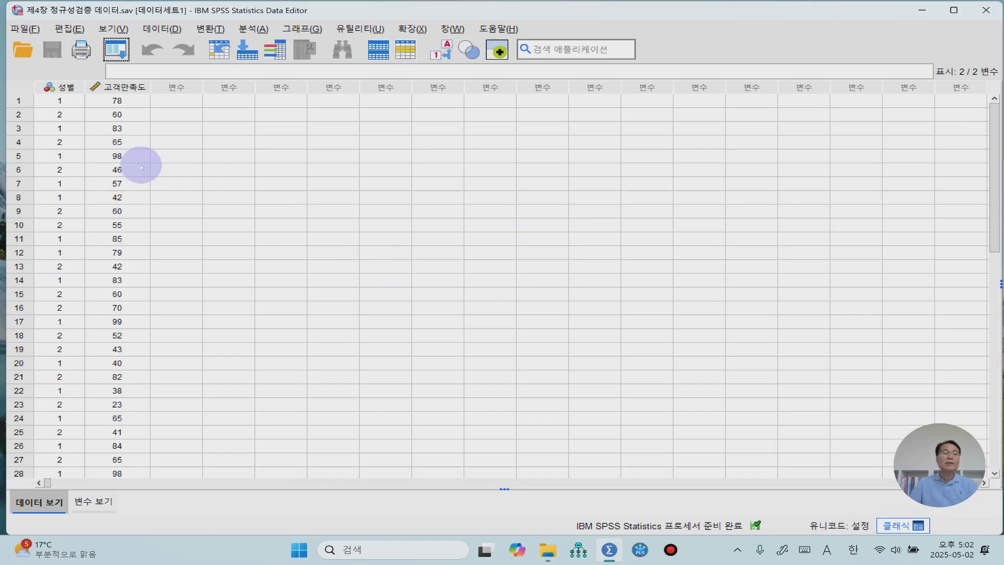
- Review the 고객만족도 column and choose 척도 as its measurement level in the variable definitions
{"action": "left_click", "coordinate": [128, 88]}
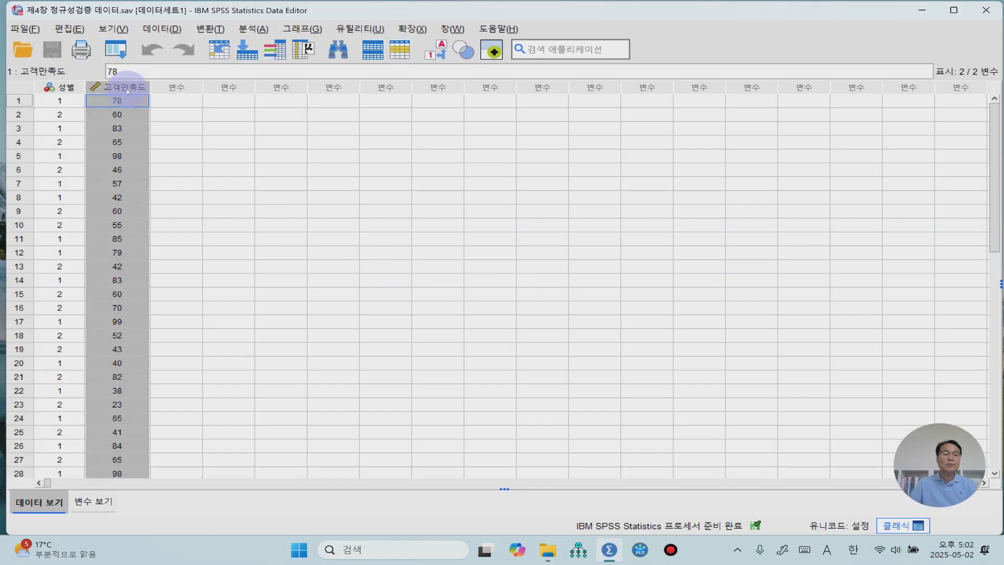
{"action": "left_click", "coordinate": [194, 100]}
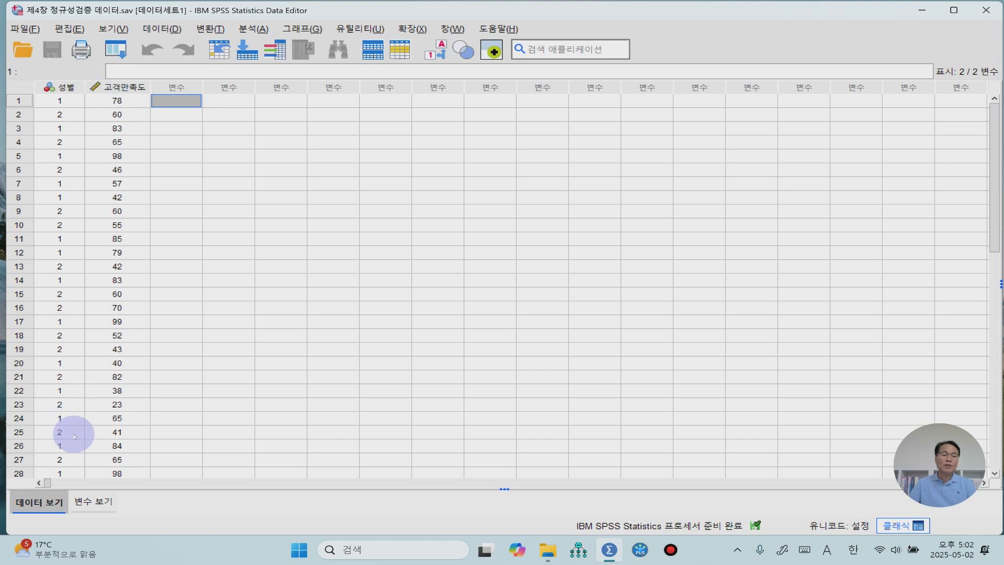
{"action": "left_click", "coordinate": [93, 501]}
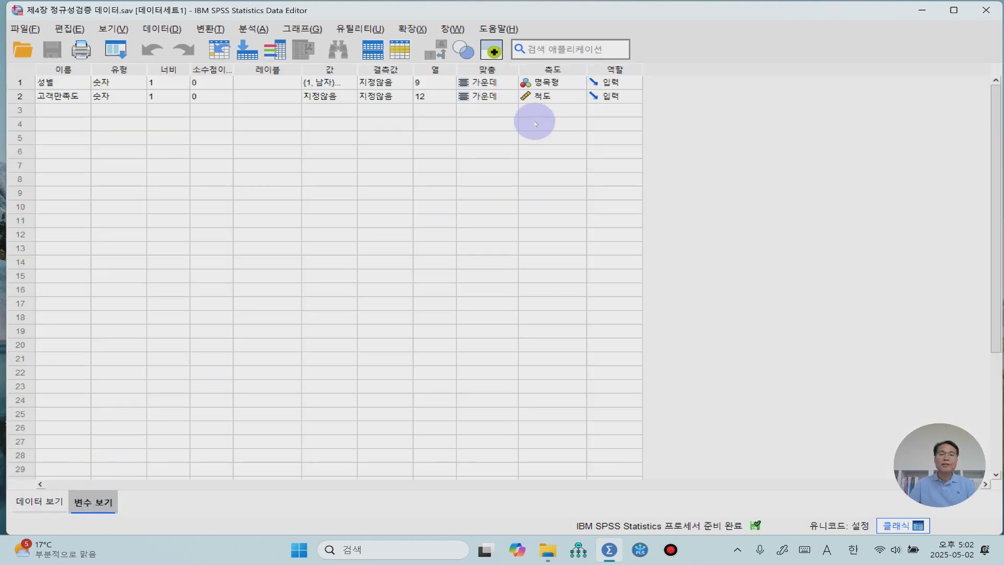
{"action": "left_click", "coordinate": [570, 98]}
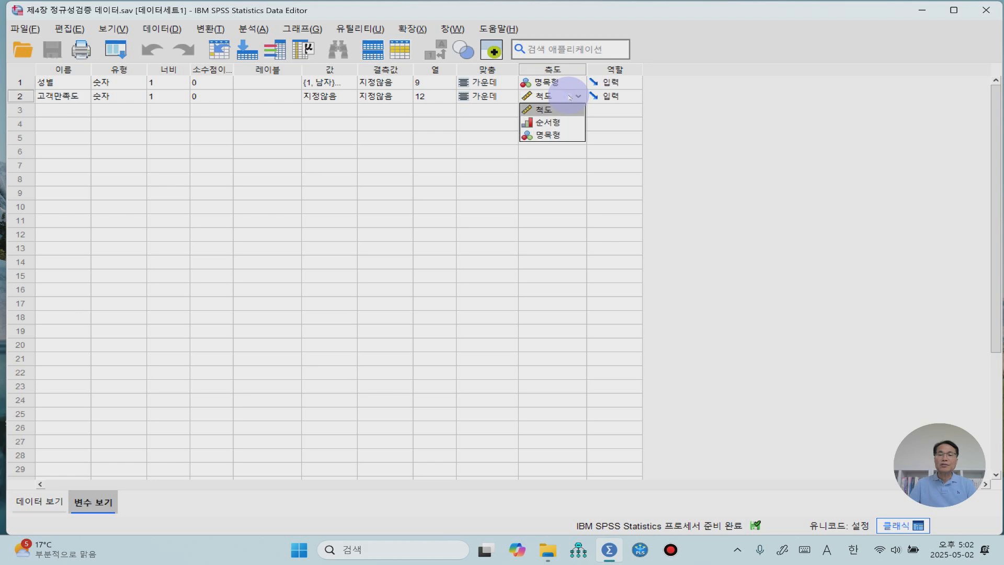
{"action": "left_click", "coordinate": [558, 113]}
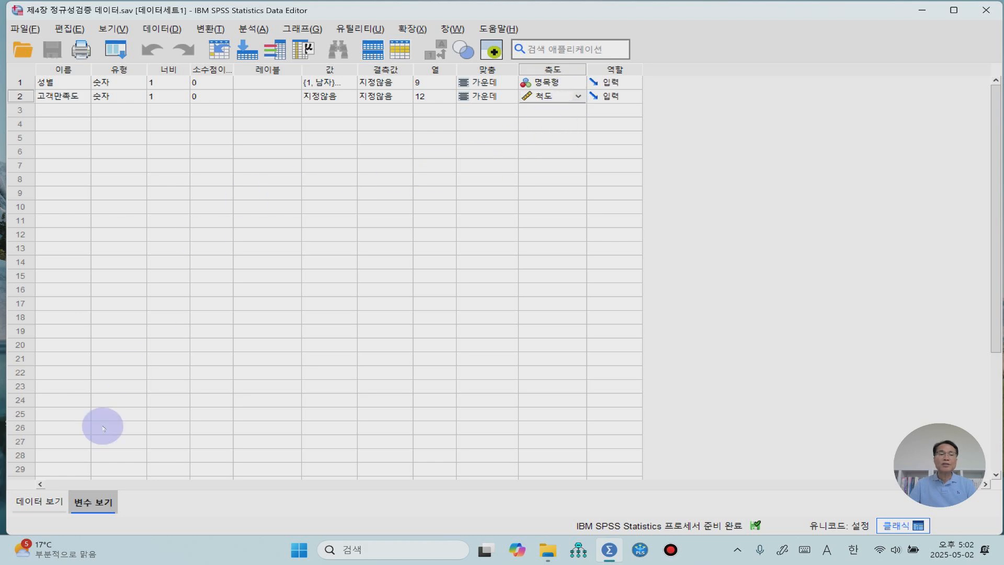
{"action": "left_click", "coordinate": [40, 507]}
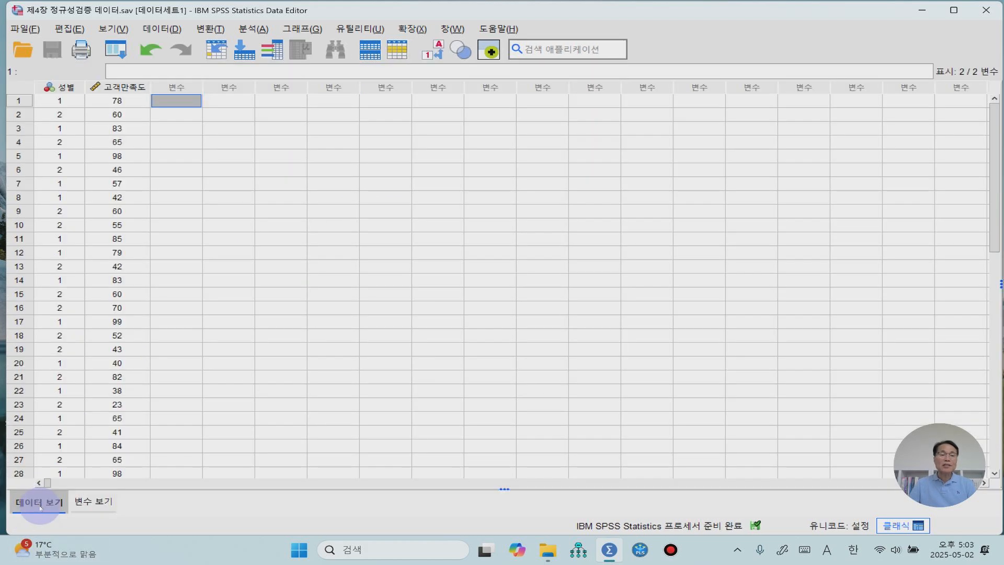
{"action": "left_click", "coordinate": [459, 209]}
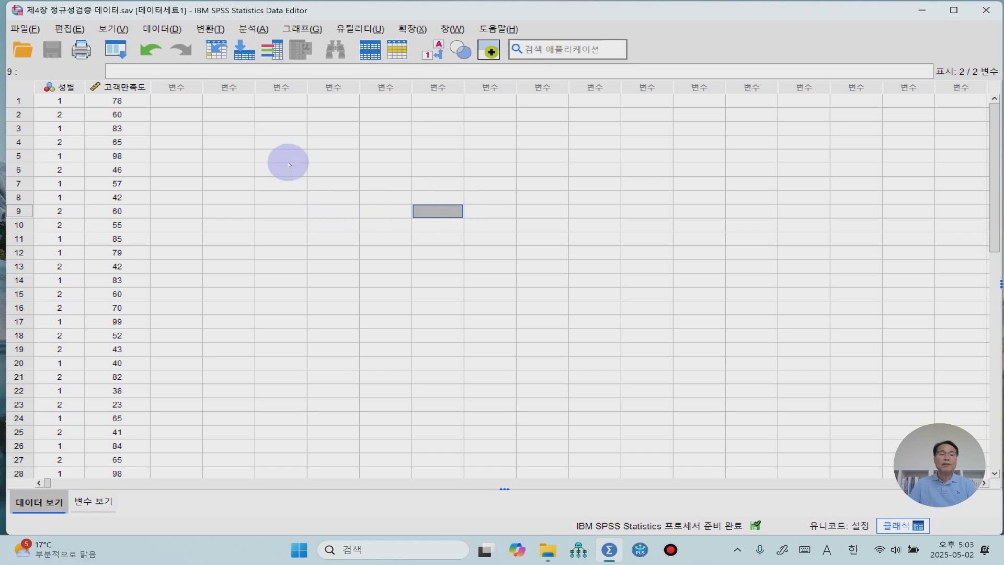
- Set up a 데이터 탐색 (Explore) analysis with 고객만족도 as the dependent variable, keeping descriptive statistics with a 95% confidence interval
{"action": "left_click", "coordinate": [253, 29]}
{"action": "mouse_move", "coordinate": [298, 94]}
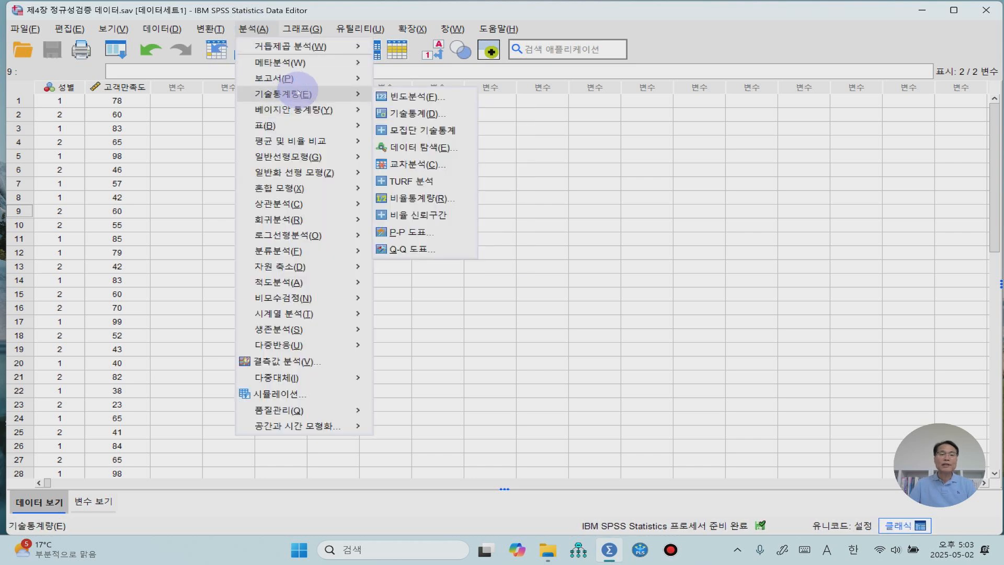
{"action": "left_click", "coordinate": [421, 151]}
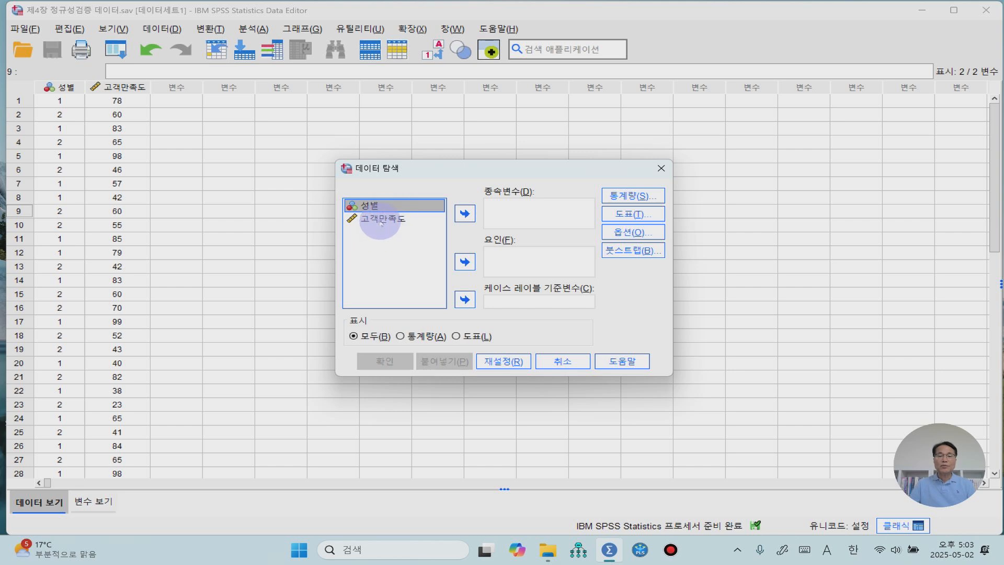
{"action": "left_click", "coordinate": [382, 219]}
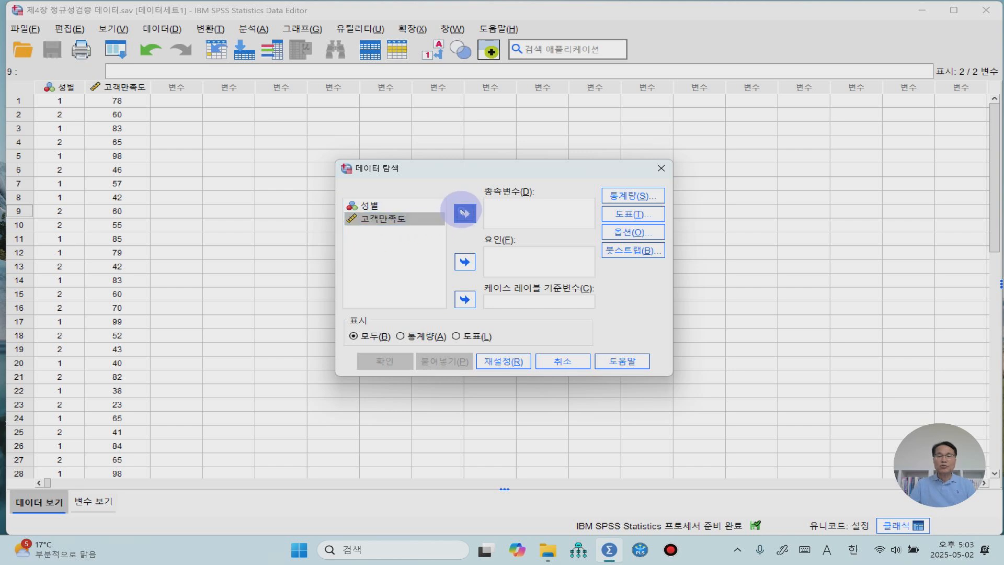
{"action": "left_click", "coordinate": [465, 212]}
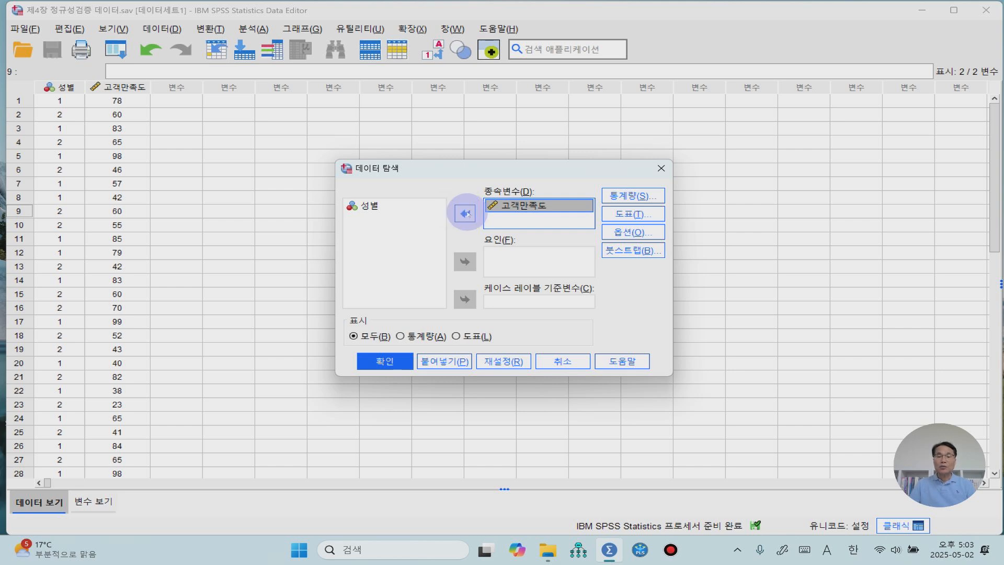
{"action": "left_click", "coordinate": [620, 216]}
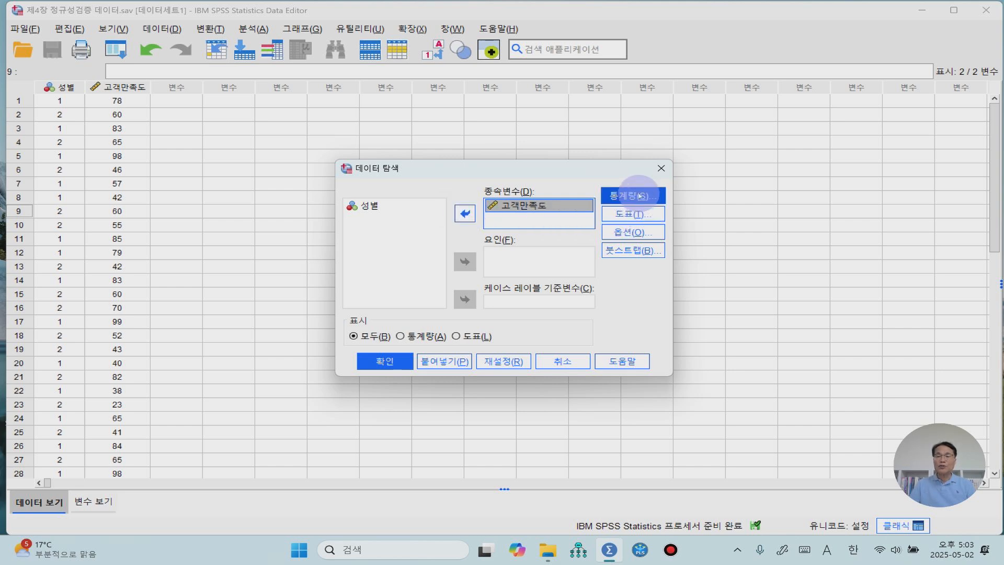
{"action": "left_click", "coordinate": [639, 195]}
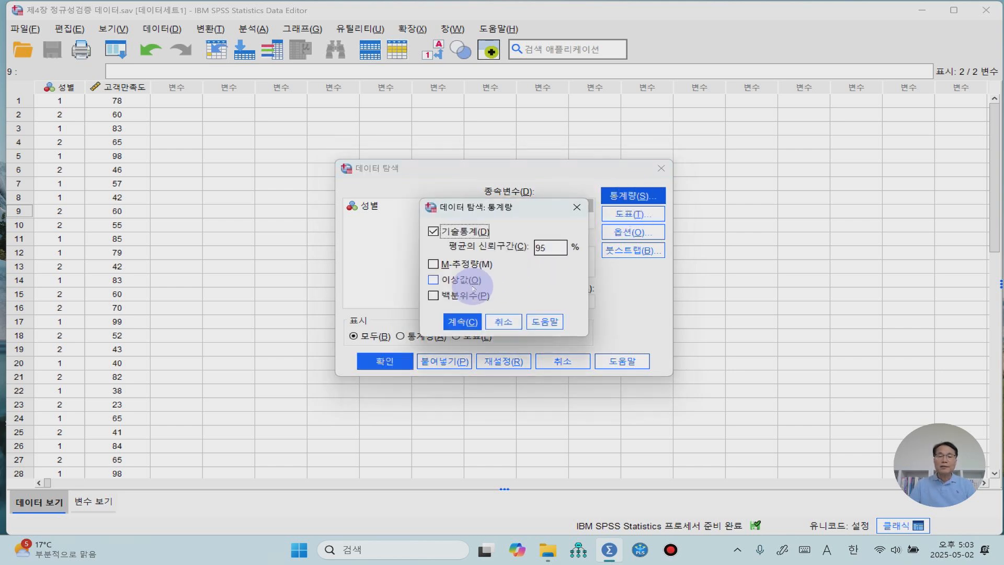
{"action": "left_click", "coordinate": [462, 320]}
- Add a histogram and normality plots with tests to the Explore plots, and run the analysis
{"action": "left_click", "coordinate": [626, 214]}
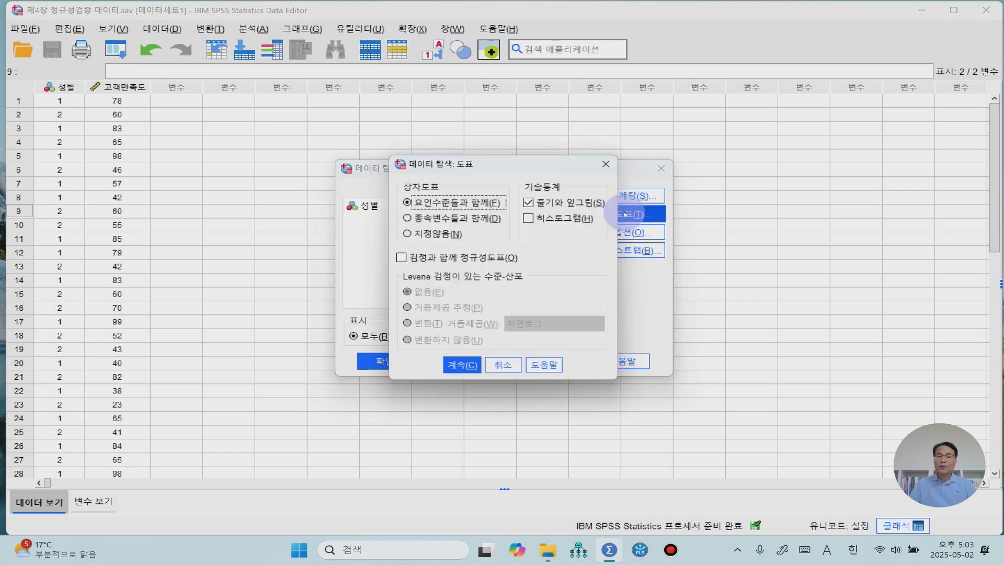
{"action": "left_click", "coordinate": [529, 218]}
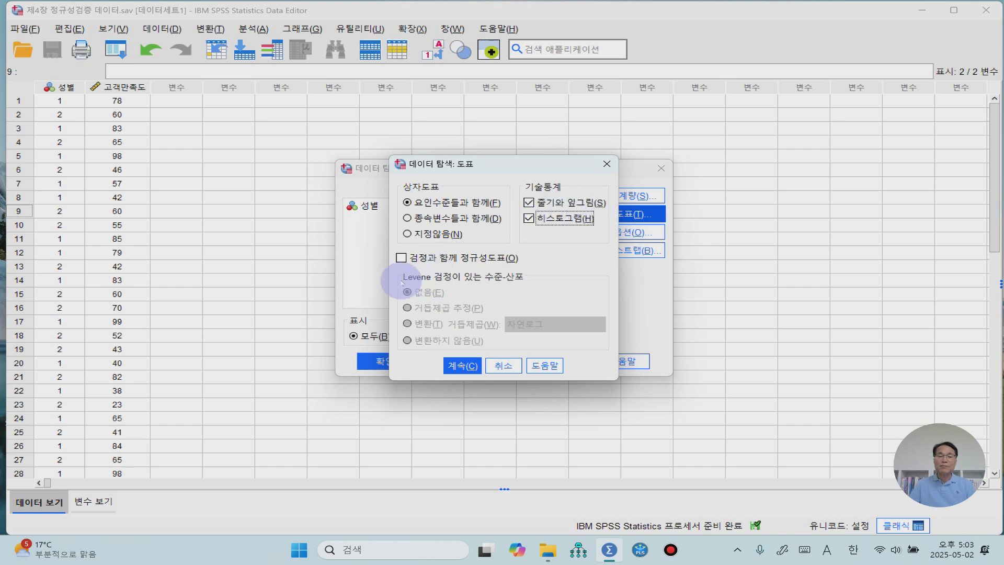
{"action": "left_click", "coordinate": [402, 257]}
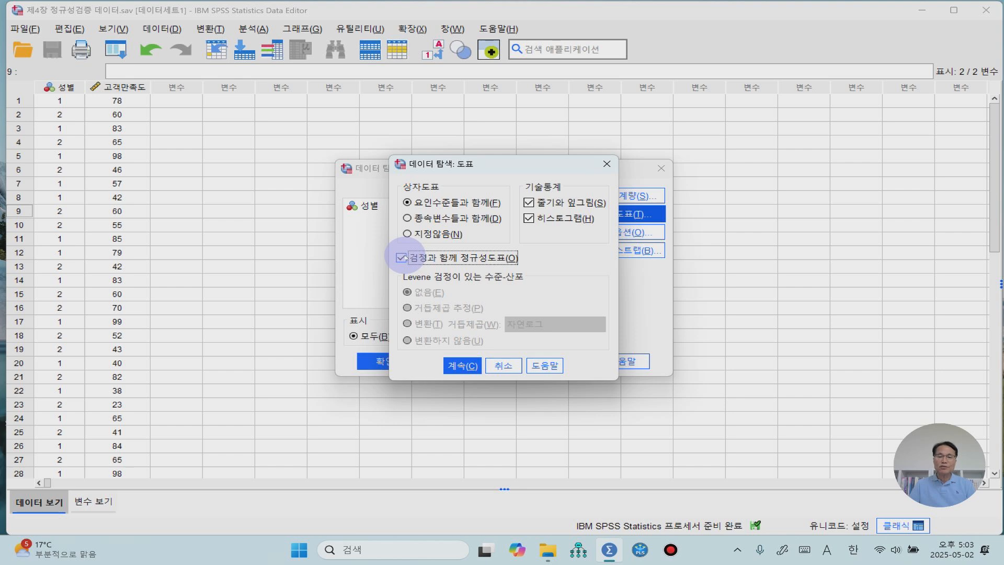
{"action": "left_click", "coordinate": [467, 368]}
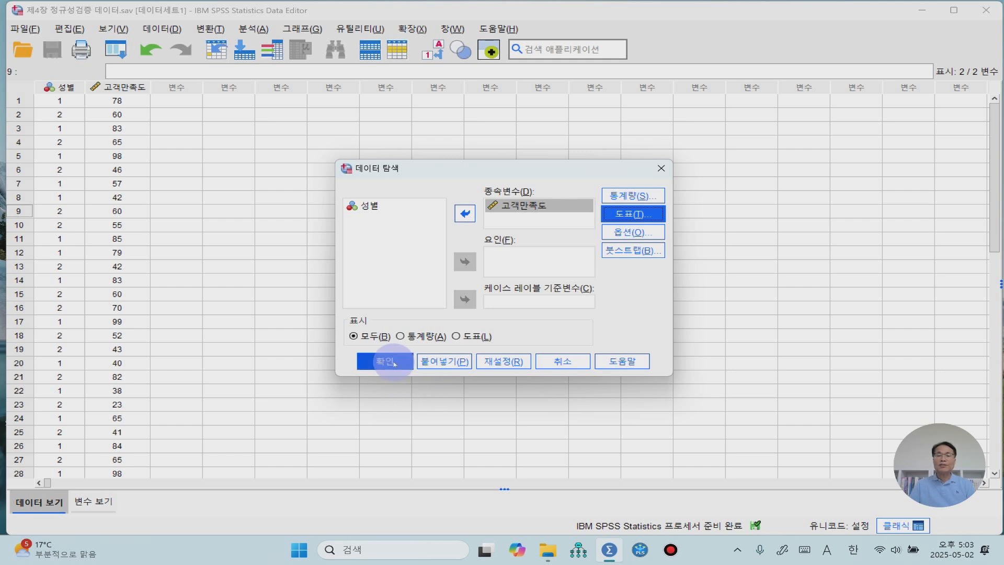
{"action": "left_click", "coordinate": [394, 363]}
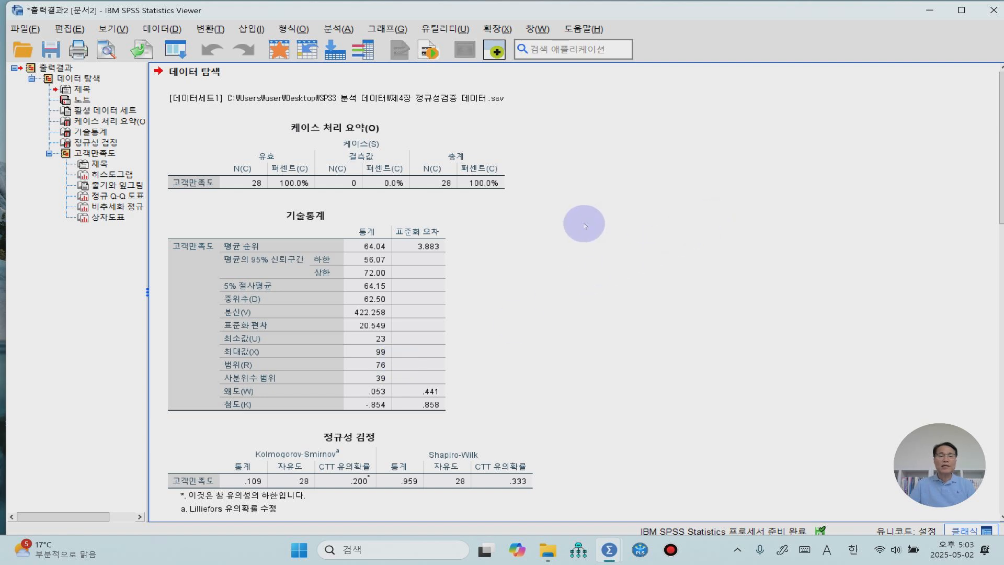
- Examine the case processing summary, the skewness and kurtosis in the descriptives, and the Kolmogorov-Smirnov and Shapiro-Wilk normality tests
{"action": "left_click", "coordinate": [399, 185]}
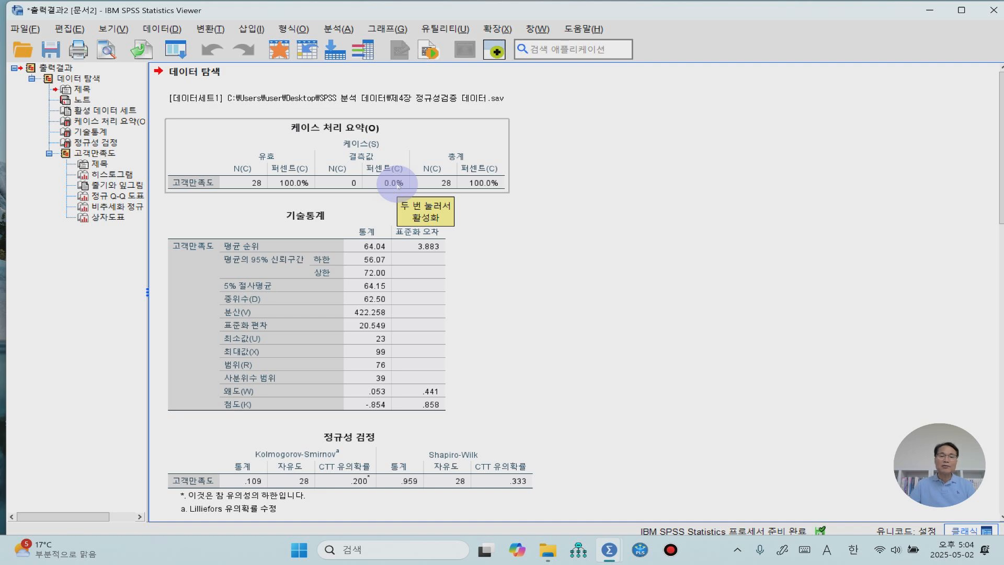
{"action": "left_click", "coordinate": [356, 276]}
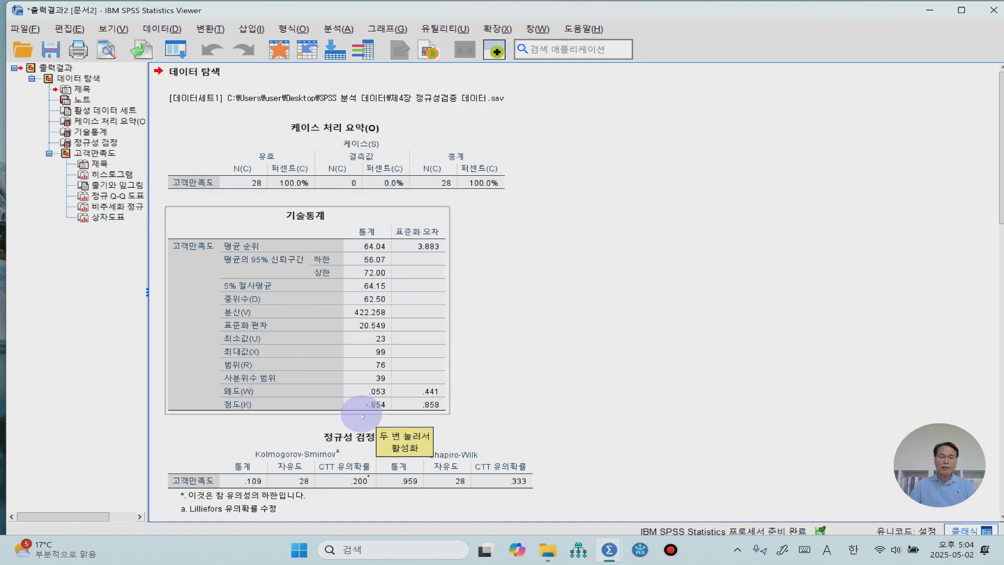
{"action": "left_click", "coordinate": [556, 399]}
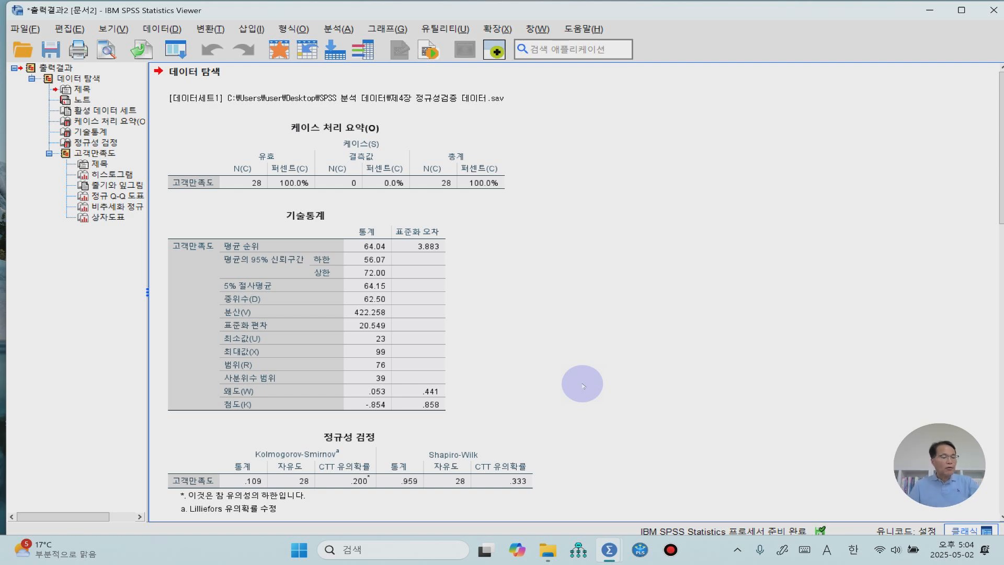
{"action": "left_click", "coordinate": [384, 391]}
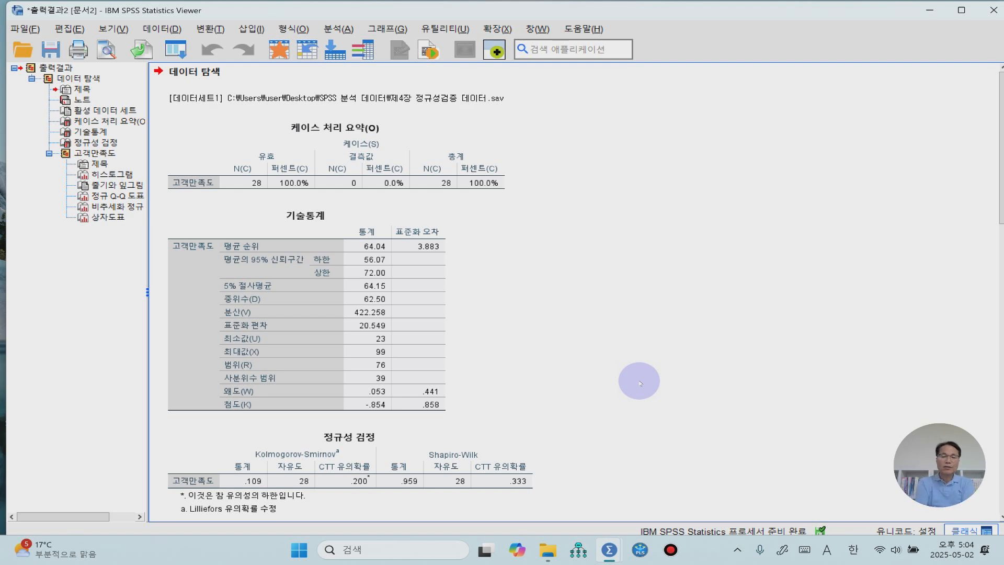
{"action": "scroll", "coordinate": [636, 381], "scroll_direction": "down", "scroll_amount": 2}
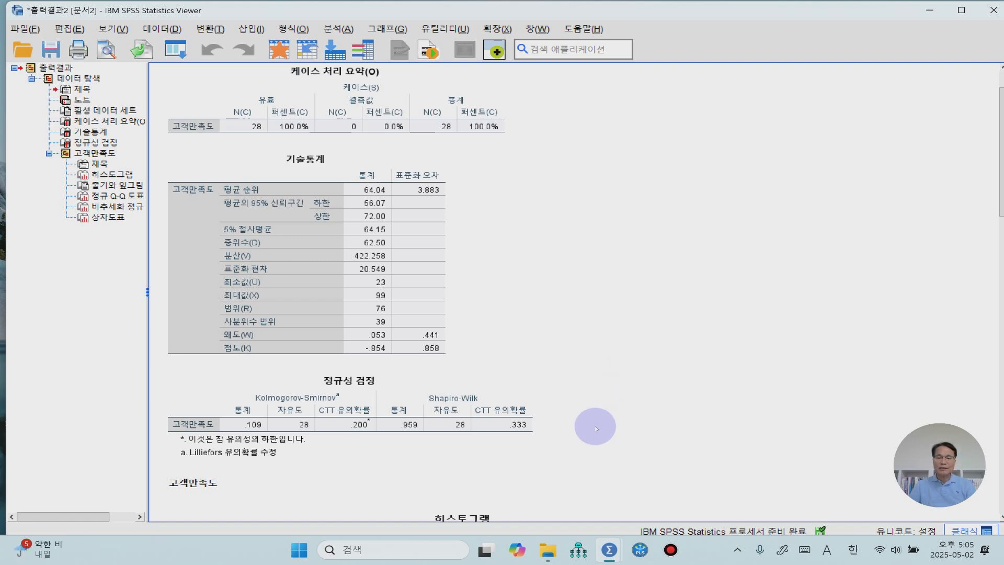
{"action": "left_click", "coordinate": [525, 433]}
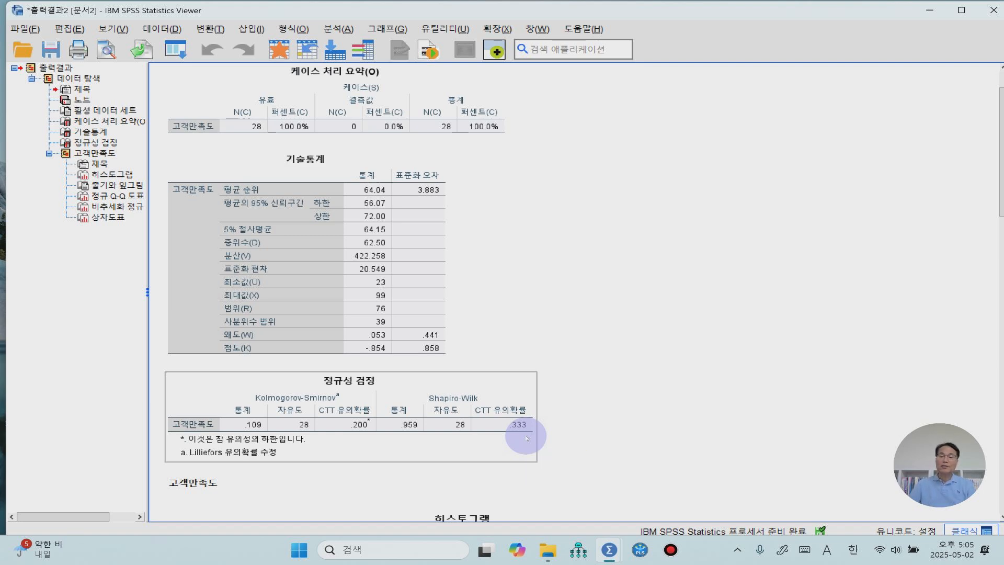
- Examine the 고객만족도 histogram, stem-and-leaf plot, normal and detrended Q-Q plots, and box plot in the output
{"action": "scroll", "coordinate": [527, 437], "scroll_direction": "down", "scroll_amount": 3}
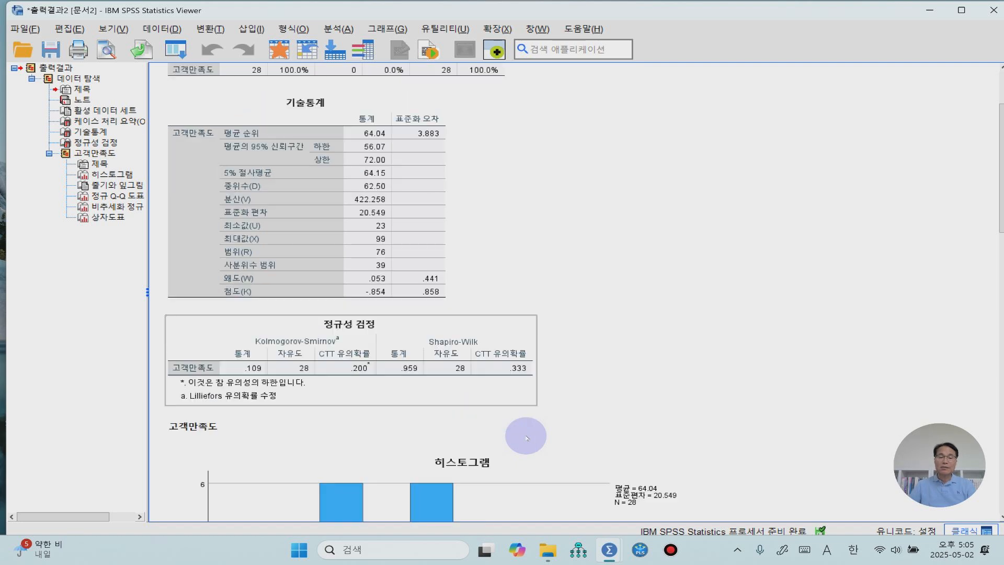
{"action": "scroll", "coordinate": [527, 437], "scroll_direction": "down", "scroll_amount": 12}
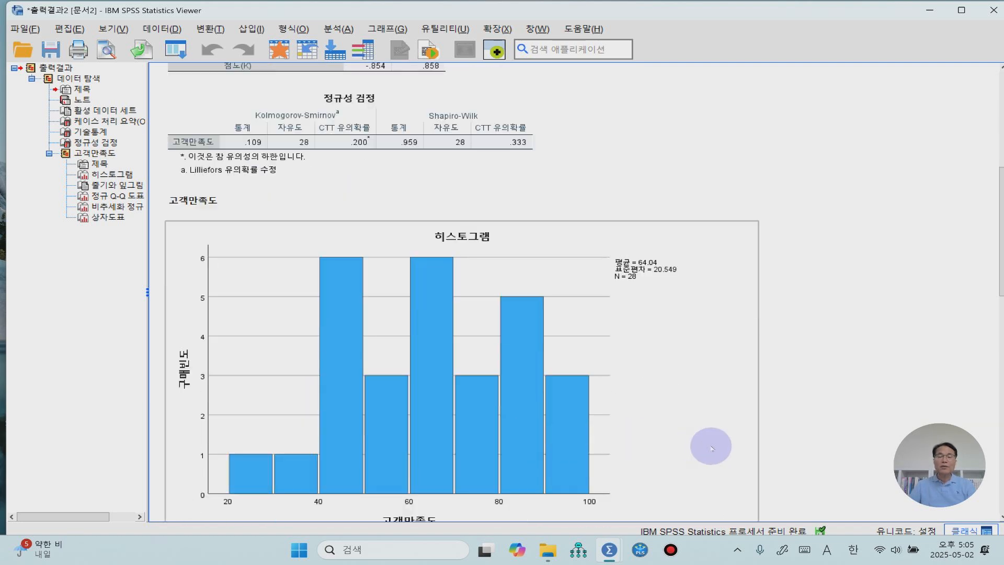
{"action": "scroll", "coordinate": [712, 448], "scroll_direction": "down", "scroll_amount": 3}
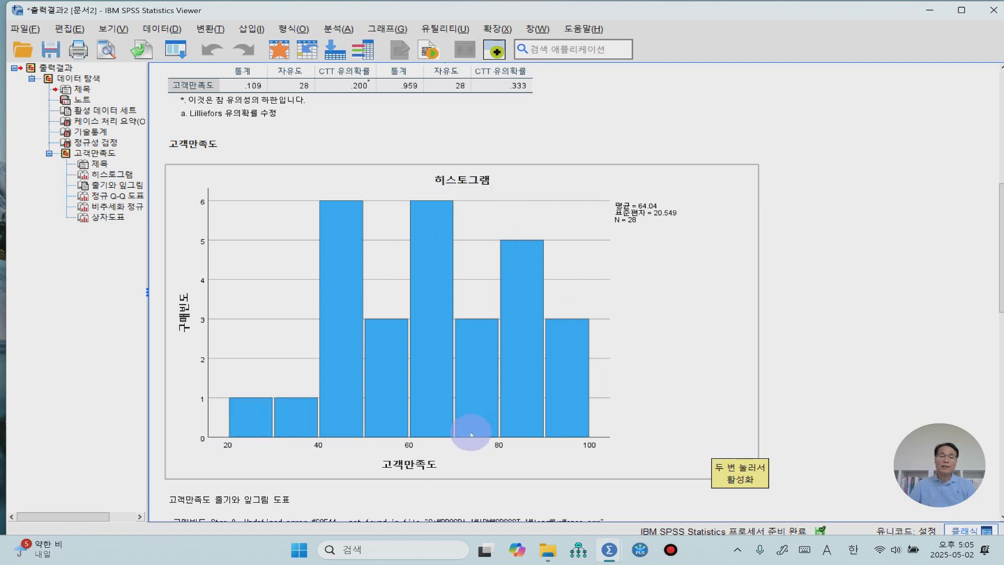
{"action": "scroll", "coordinate": [471, 434], "scroll_direction": "down", "scroll_amount": 9}
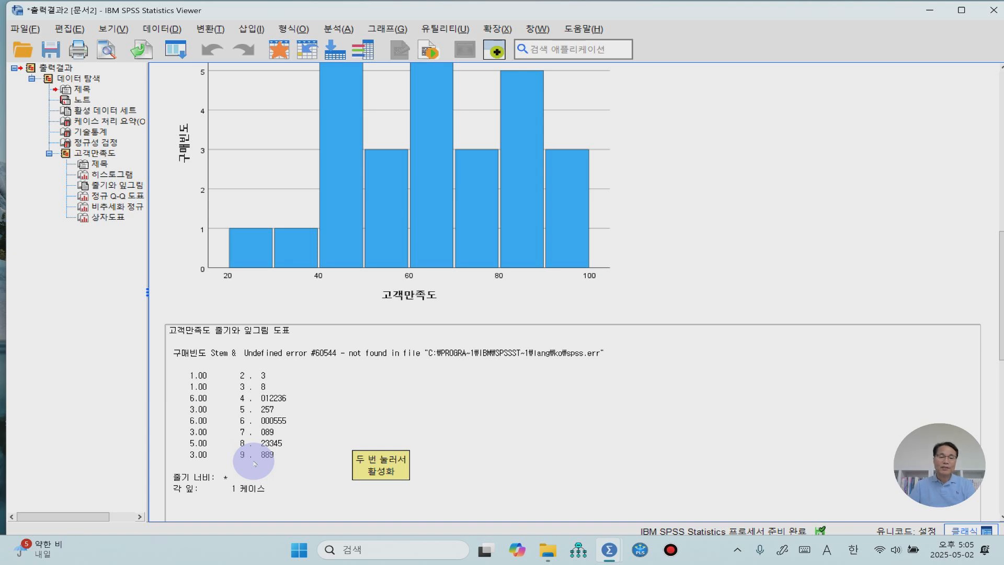
{"action": "scroll", "coordinate": [296, 448], "scroll_direction": "down", "scroll_amount": 4}
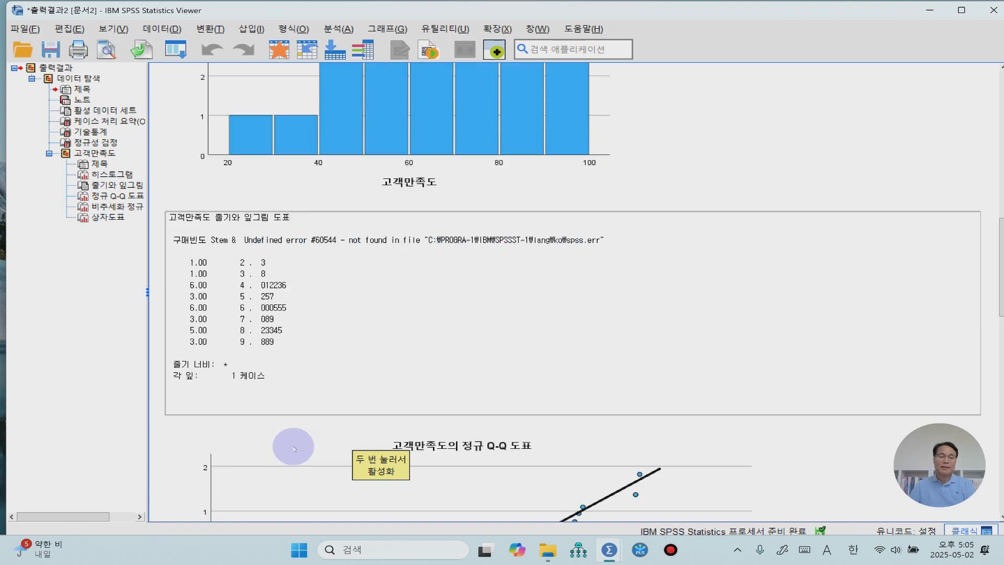
{"action": "scroll", "coordinate": [294, 449], "scroll_direction": "down", "scroll_amount": 2}
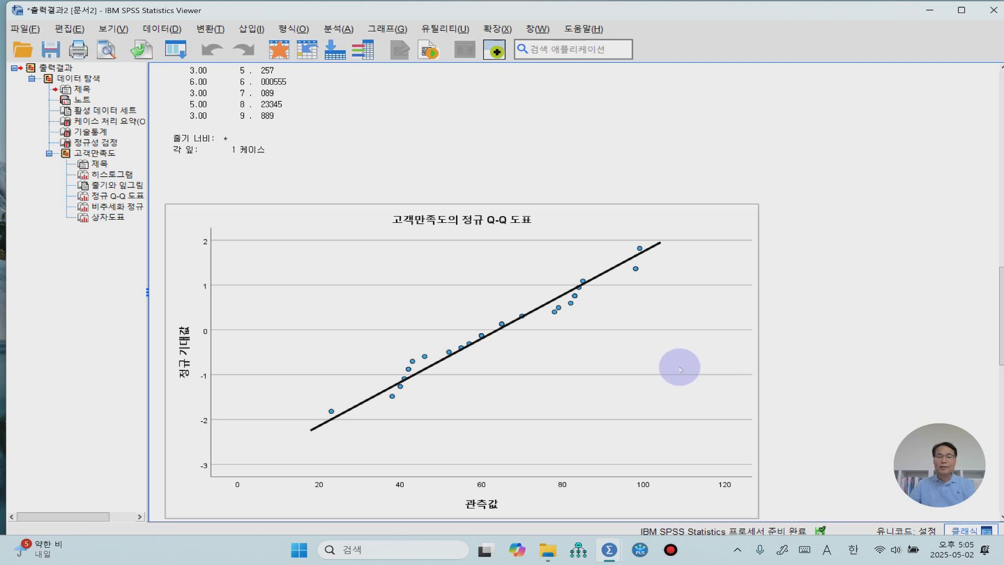
{"action": "scroll", "coordinate": [680, 368], "scroll_direction": "down", "scroll_amount": 10}
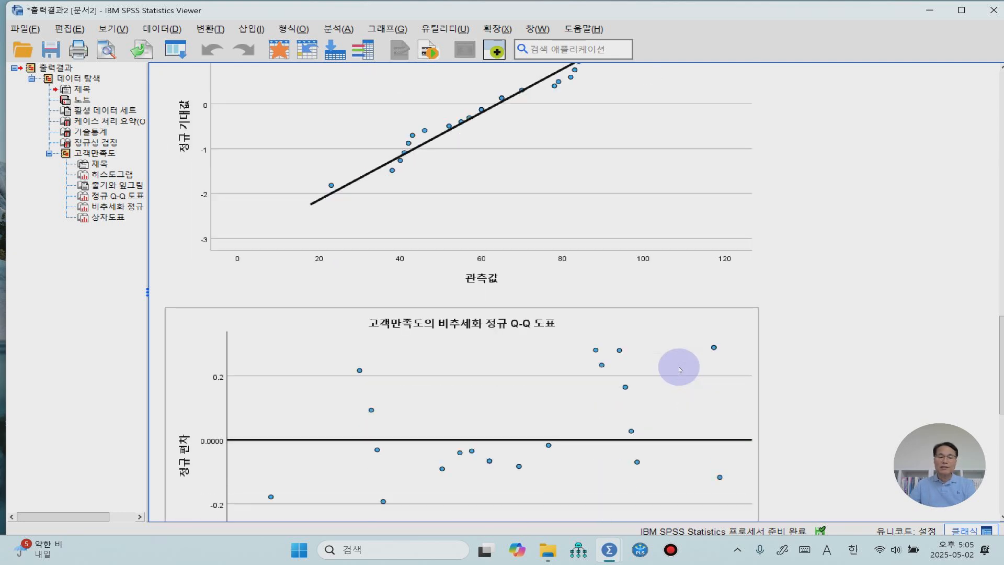
{"action": "scroll", "coordinate": [680, 368], "scroll_direction": "down", "scroll_amount": 2}
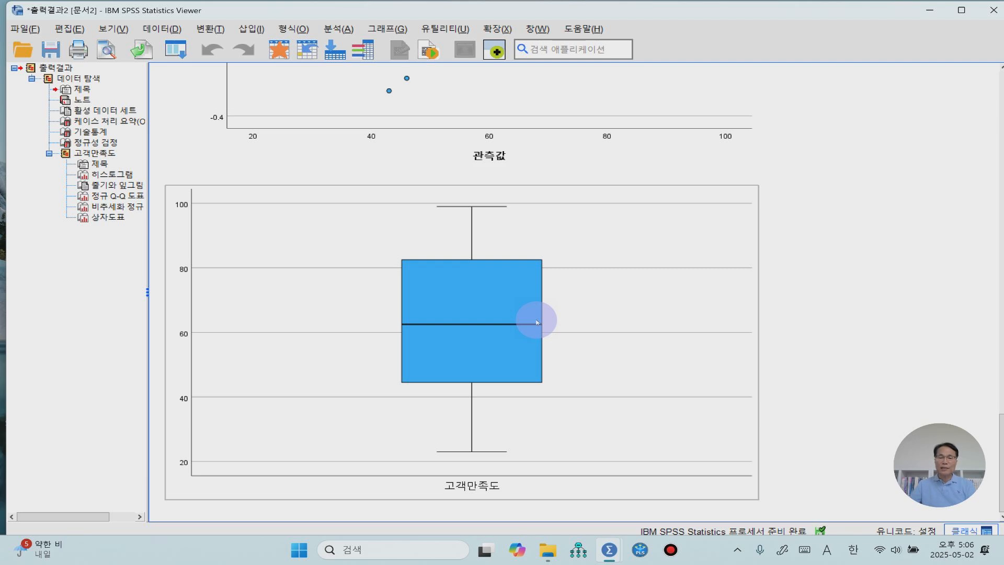
{"action": "scroll", "coordinate": [536, 321], "scroll_direction": "down", "scroll_amount": 1}
{"action": "left_click", "coordinate": [786, 400]}
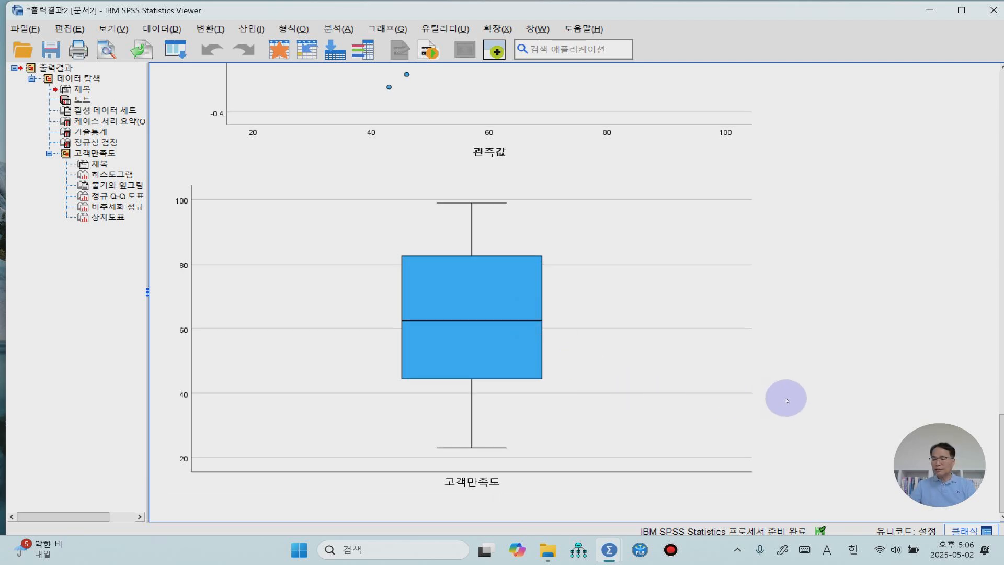